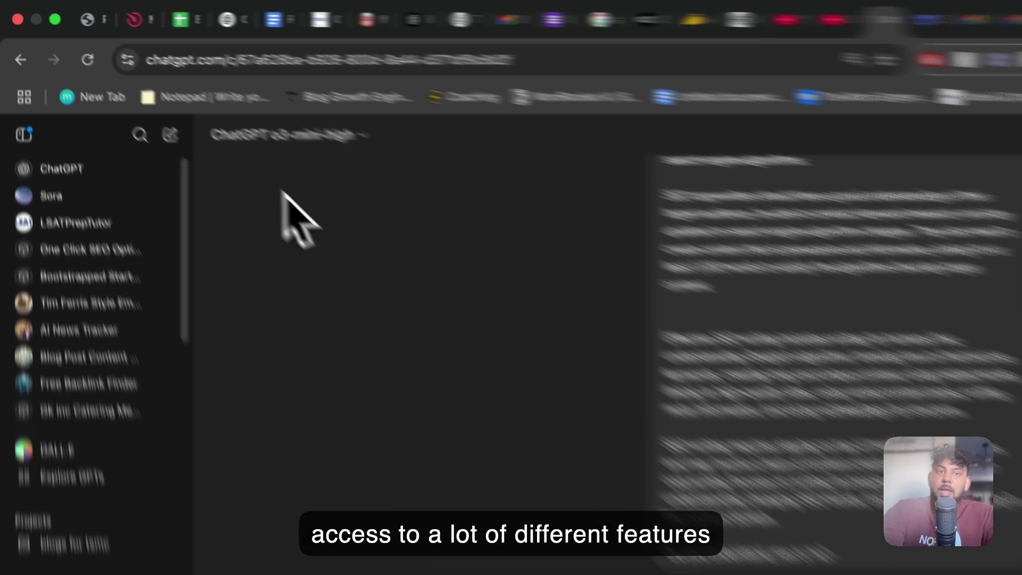
# Step: Glance at the model list and review the earlier instruction message in the chat
pyautogui.click(230, 105)
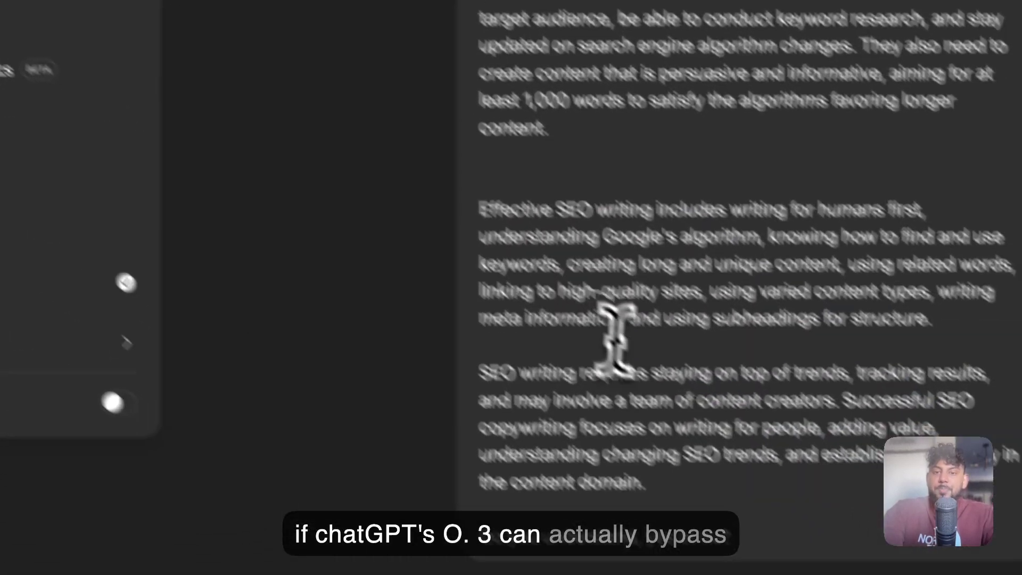
pyautogui.click(650, 389)
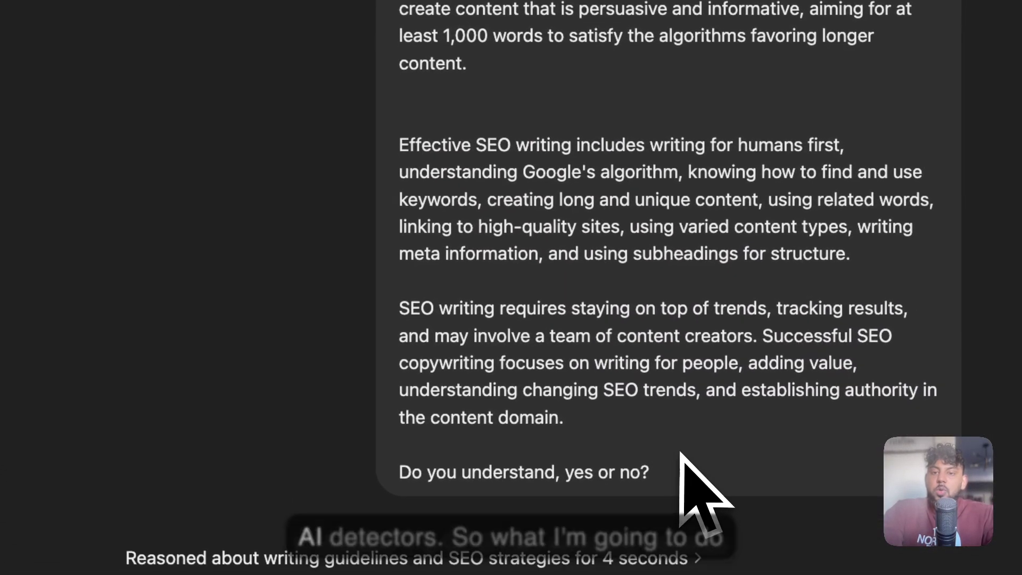
pyautogui.moveTo(672, 471); pyautogui.dragTo(527, 64)
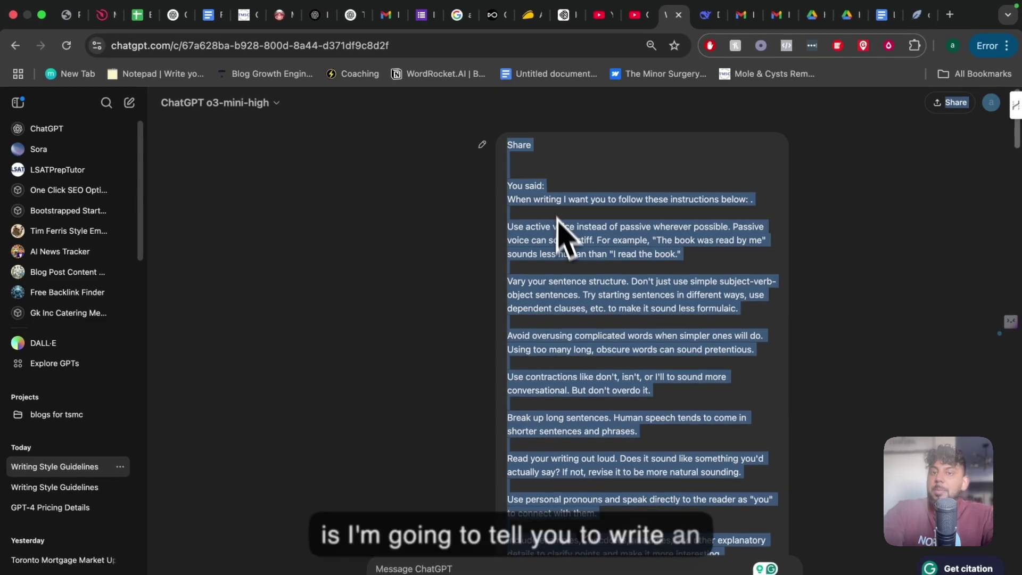
pyautogui.scroll(-10, 566, 255)
pyautogui.click(486, 472)
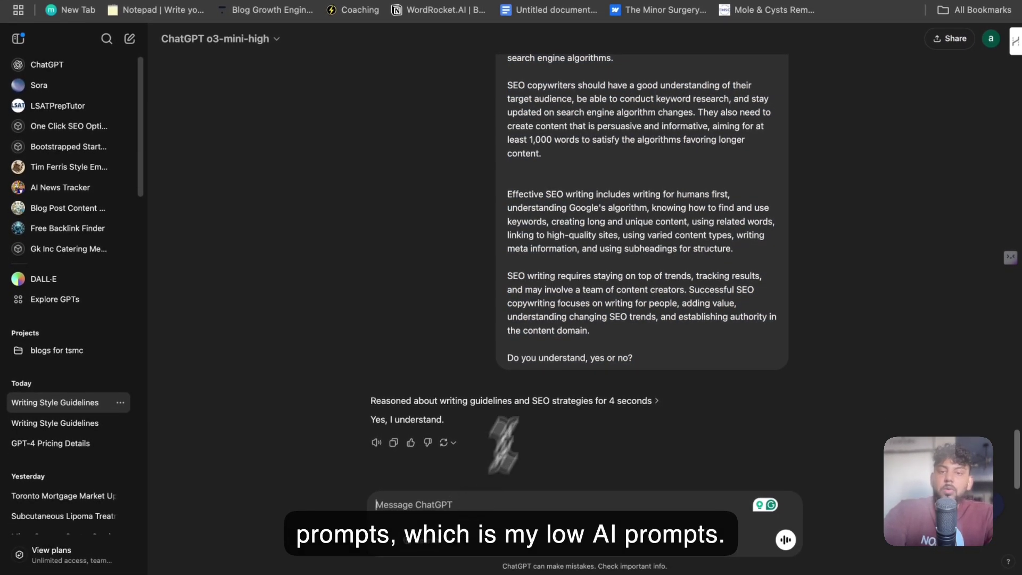
pyautogui.scroll(20, 585, 293)
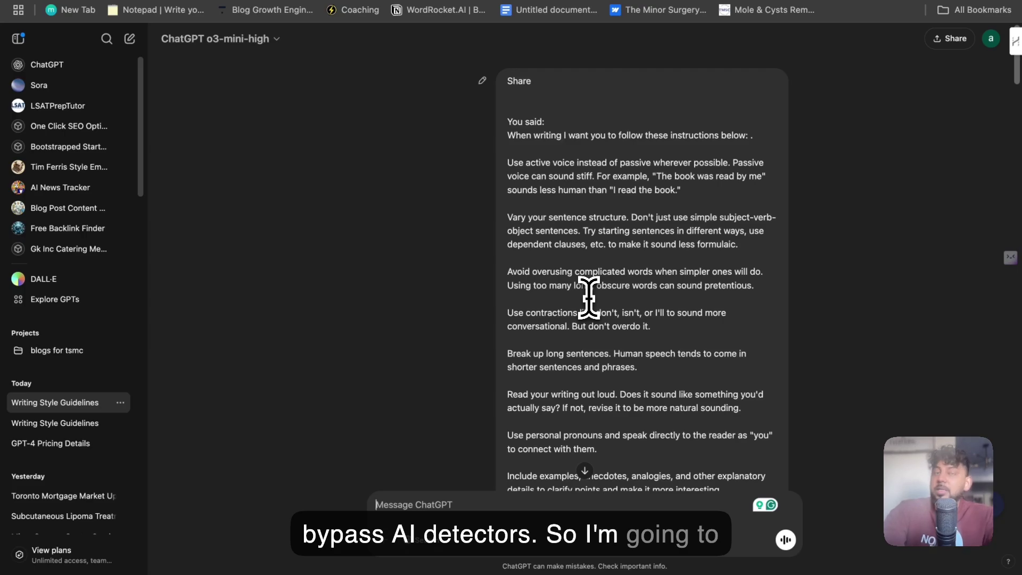
# Step: Paste and send the request for a 3000-word 2025 Meta ads article with lists, tables, charts and bold words
pyautogui.scroll(-15, 589, 296)
pyautogui.write('write an article on how to run meta ads in 2025 aim for 3000 words, include lists,tables,charts,boled words and write following the instructions above')
pyautogui.press('Return')
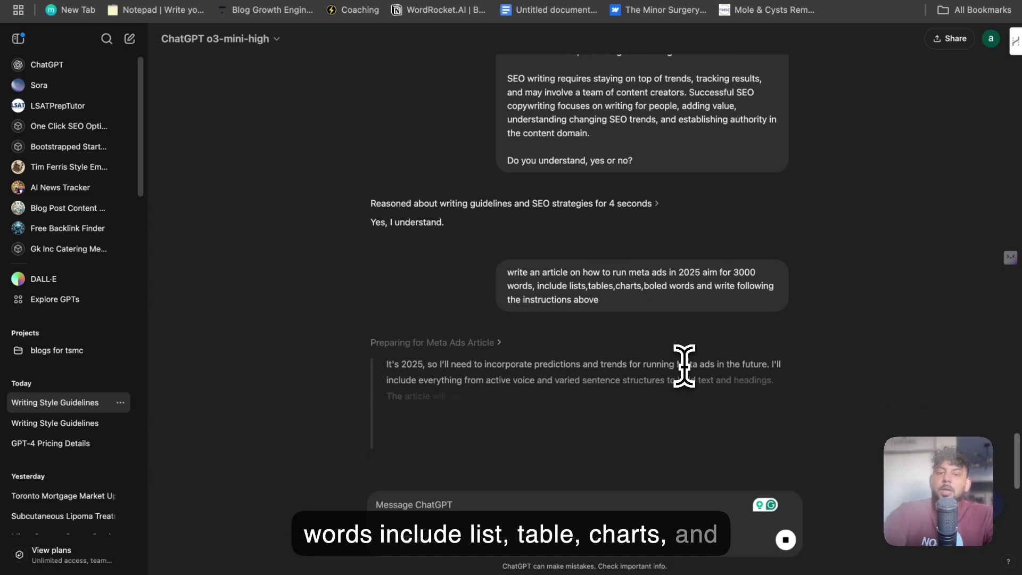
pyautogui.scroll(5, 685, 366)
pyautogui.scroll(-5, 680, 251)
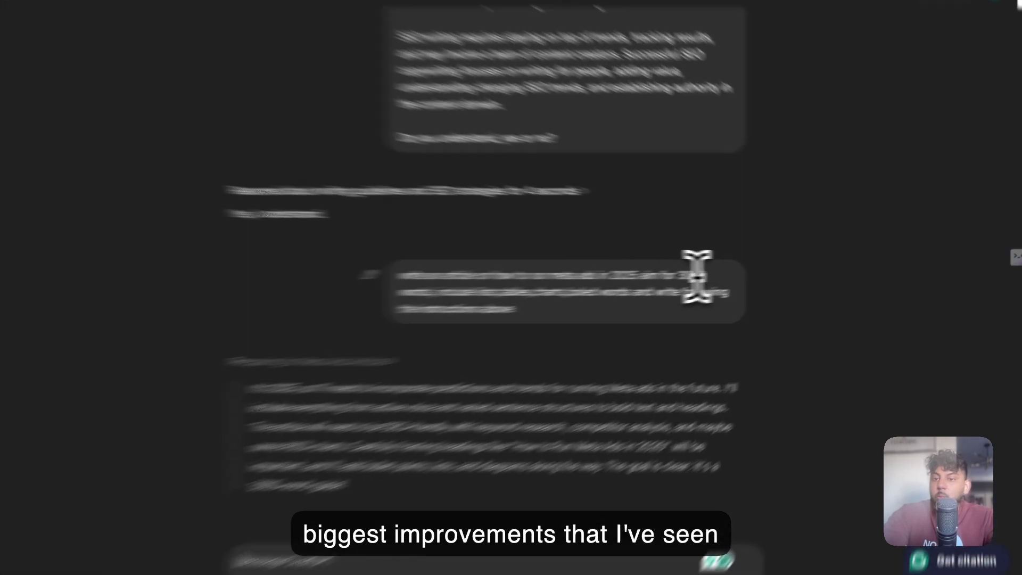
pyautogui.moveTo(733, 273); pyautogui.dragTo(750, 273)
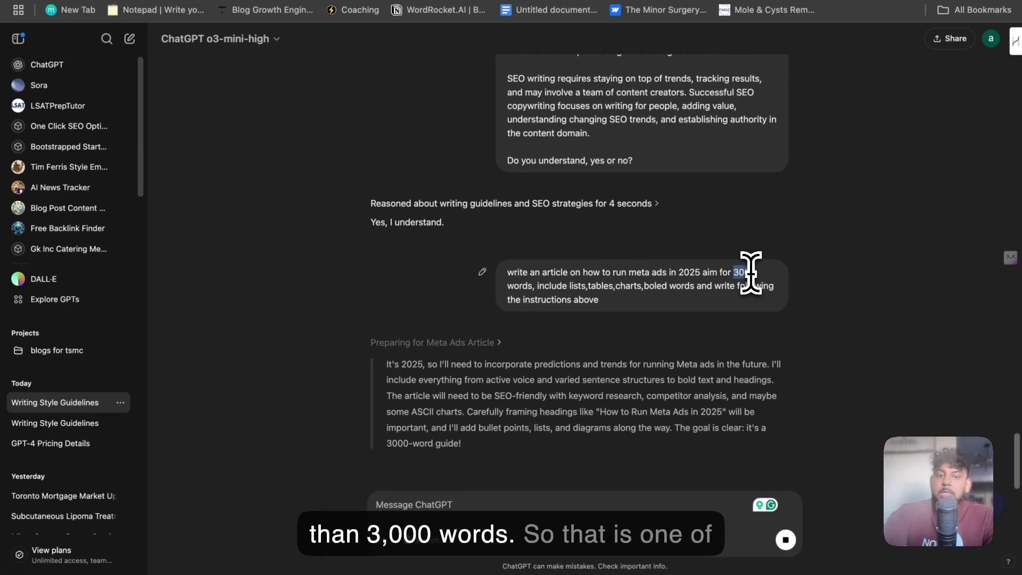
# Step: Scroll through the Meta Ads article's checklist, campaign diagram, FAQs, Conclusion and Final Thoughts
pyautogui.scroll(-20, 655, 265)
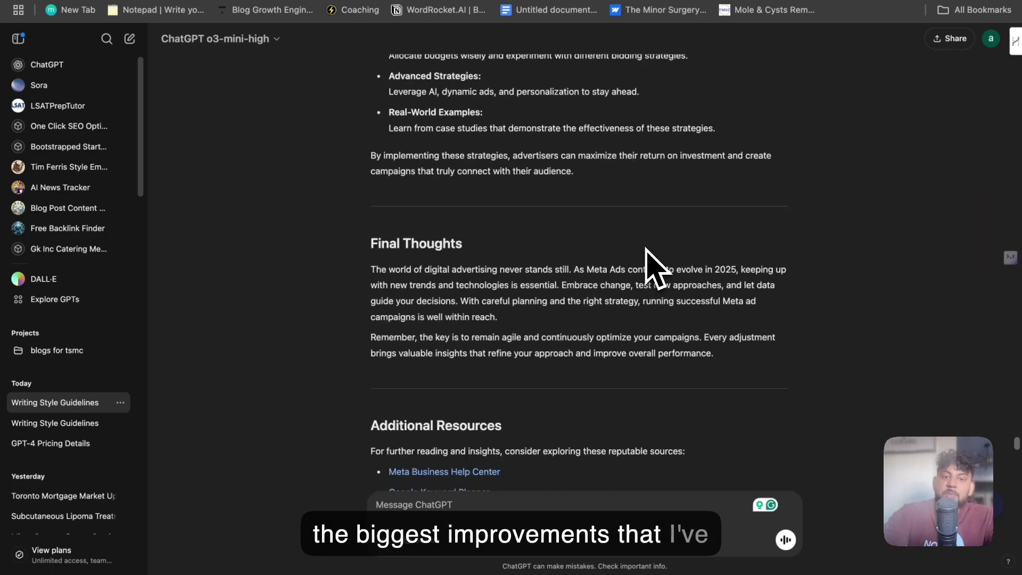
pyautogui.scroll(-8, 655, 264)
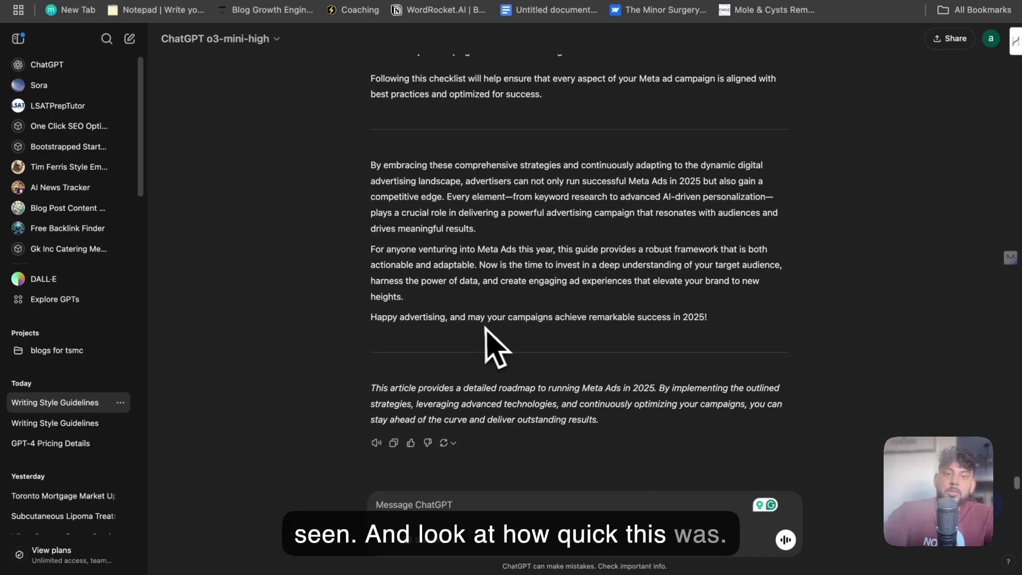
pyautogui.scroll(15, 491, 346)
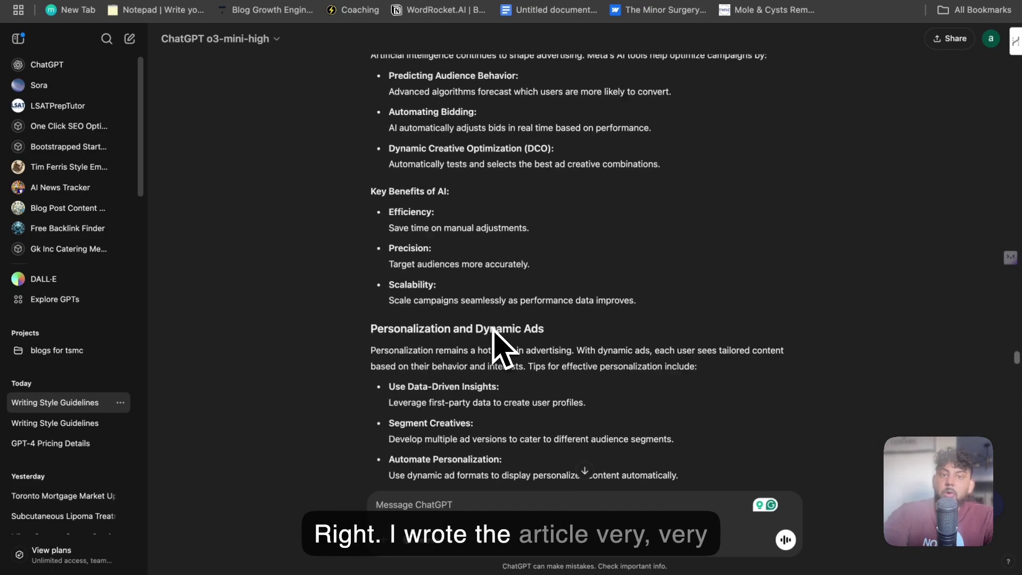
pyautogui.scroll(4, 494, 341)
pyautogui.scroll(-12, 495, 343)
pyautogui.scroll(1, 453, 277)
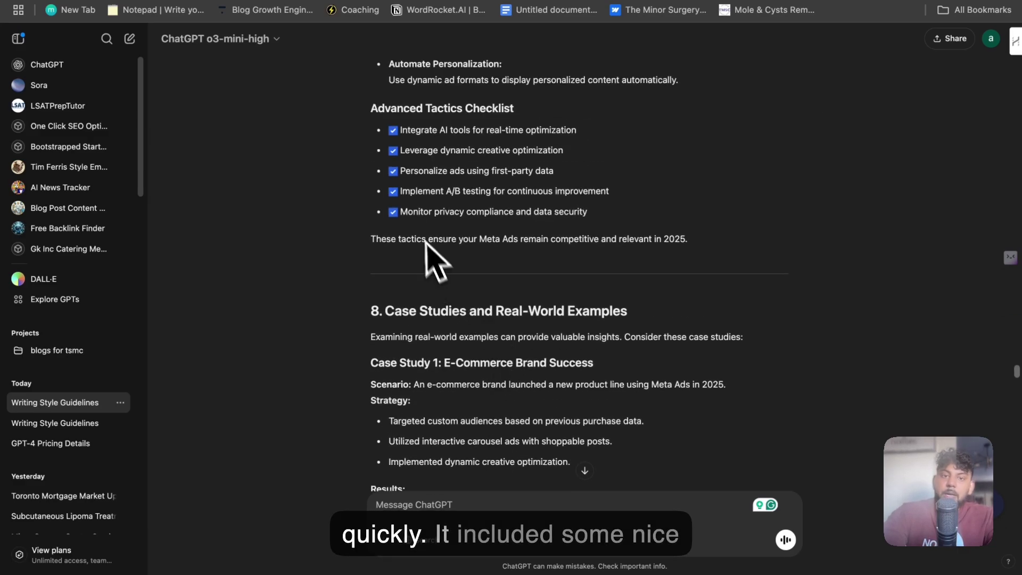
pyautogui.scroll(-10, 426, 208)
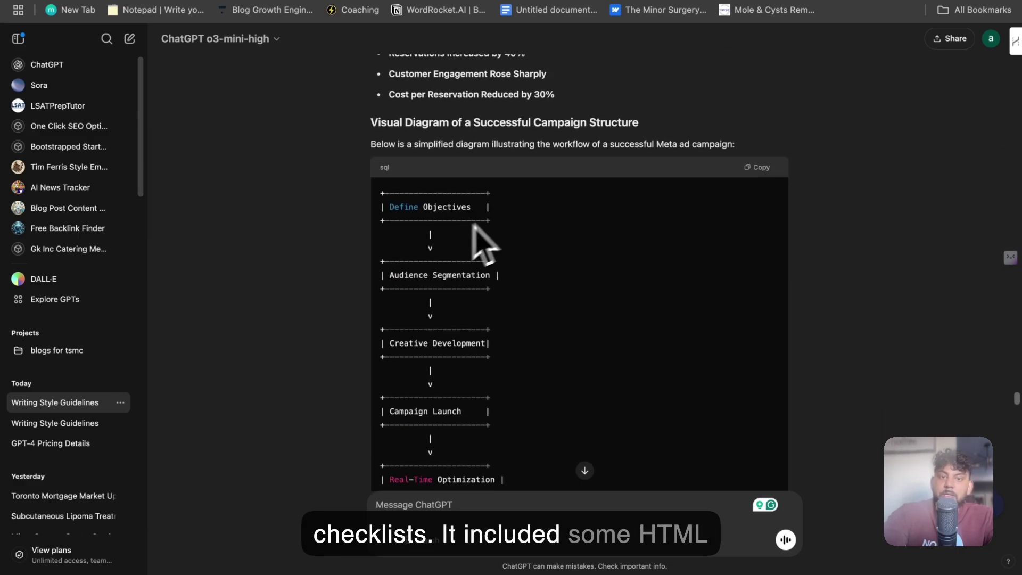
pyautogui.scroll(-4, 541, 270)
pyautogui.scroll(-7, 542, 256)
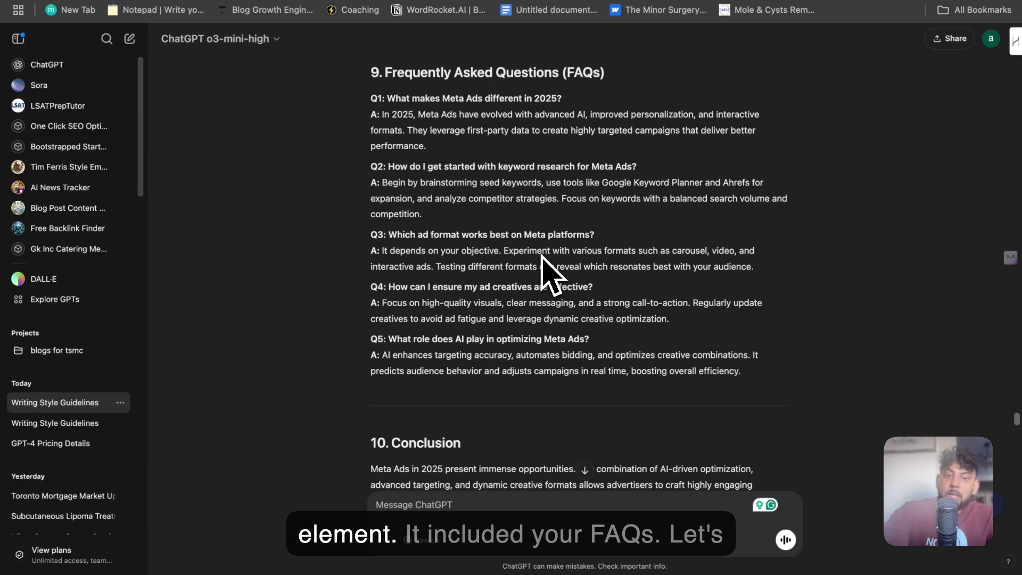
pyautogui.scroll(-20, 542, 272)
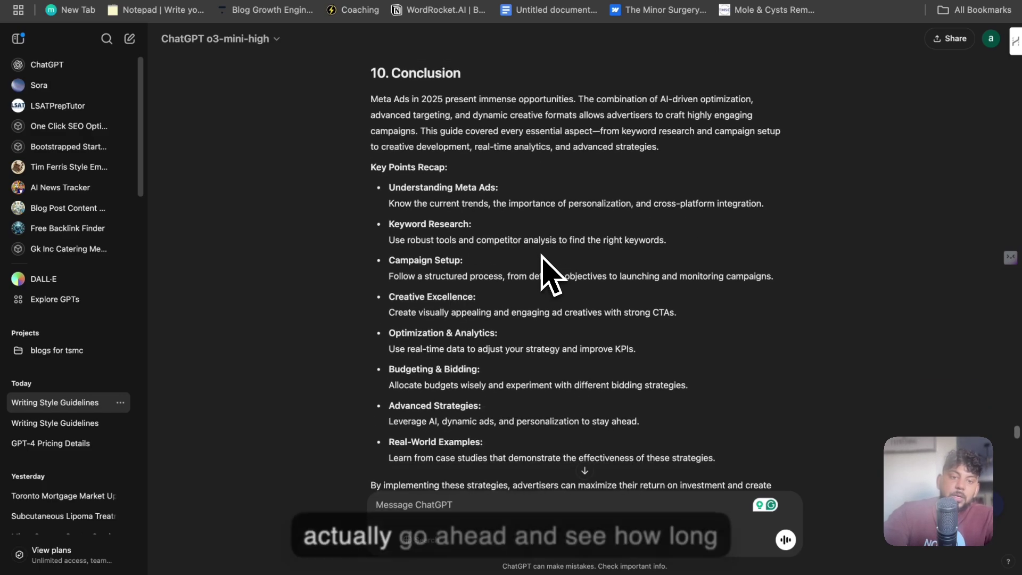
pyautogui.scroll(1, 488, 300)
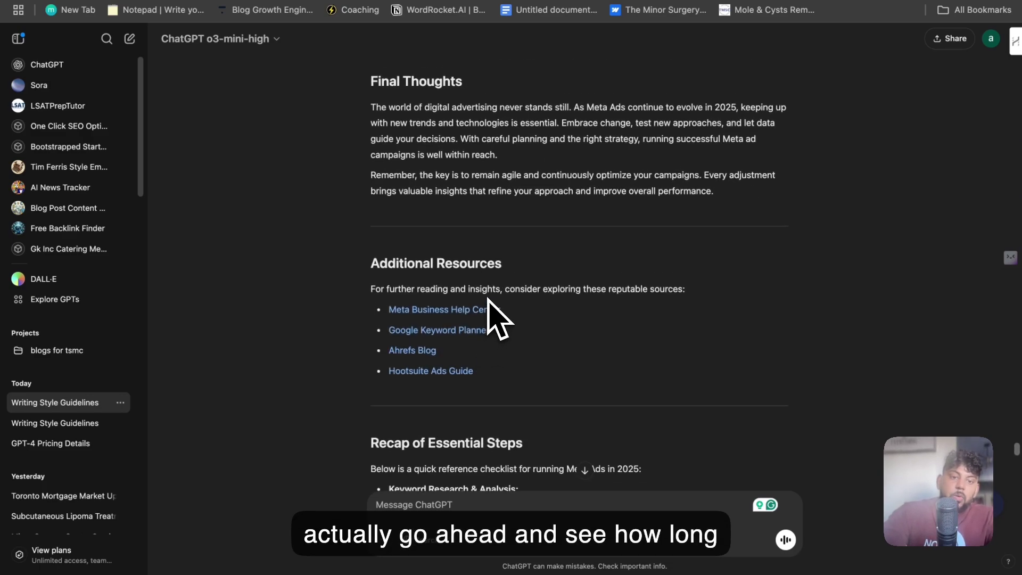
pyautogui.scroll(-5, 489, 304)
pyautogui.scroll(12, 469, 277)
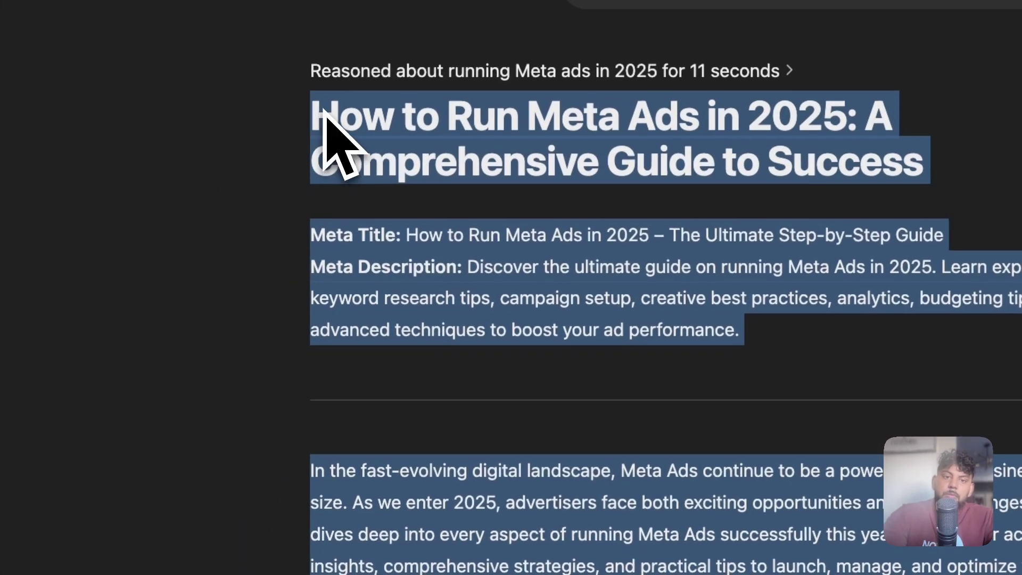
# Step: Count the article with Word Counter Plus: 2618 words and 19195 characters
pyautogui.rightClick(331, 101)
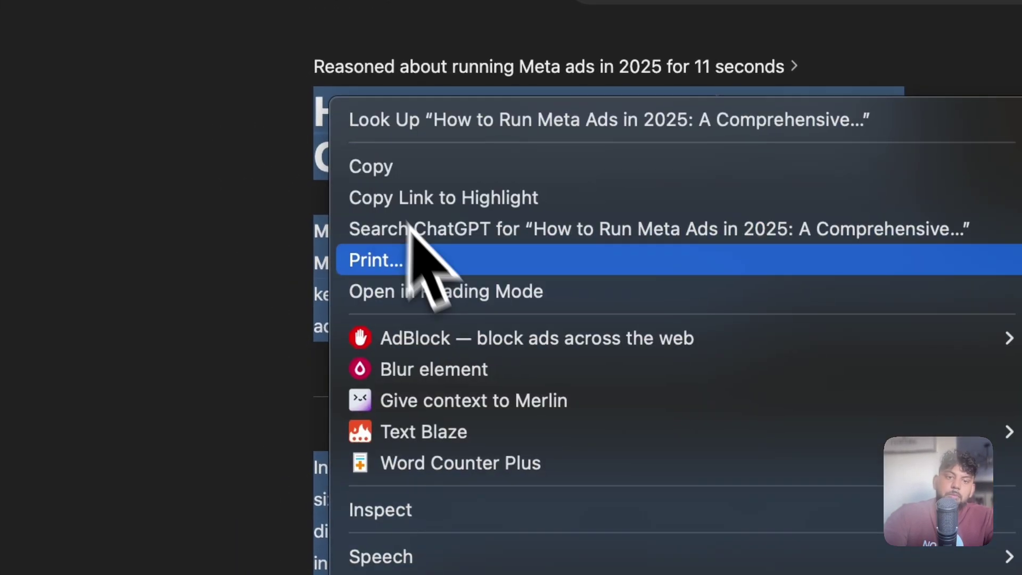
pyautogui.click(482, 462)
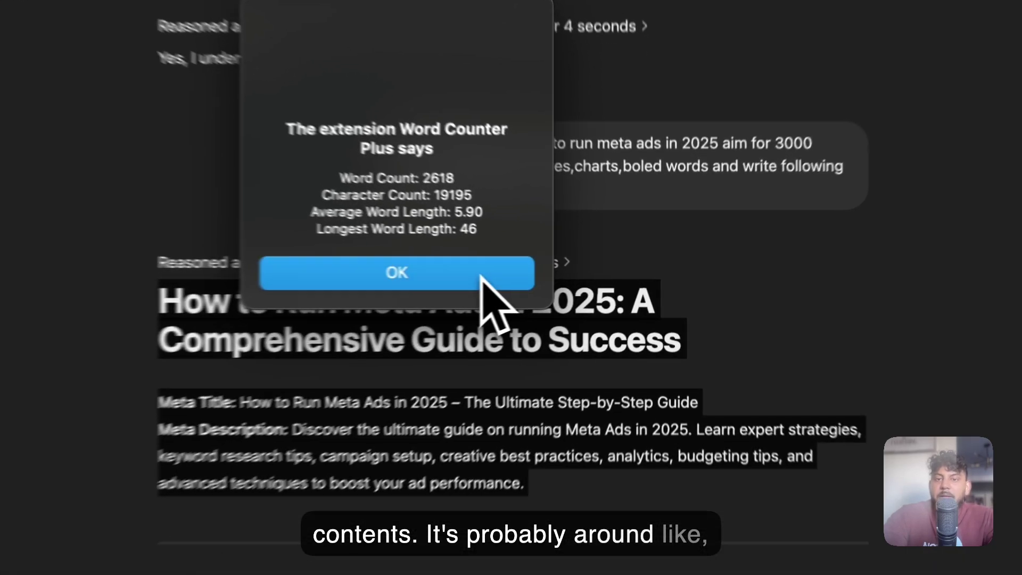
pyautogui.click(560, 280)
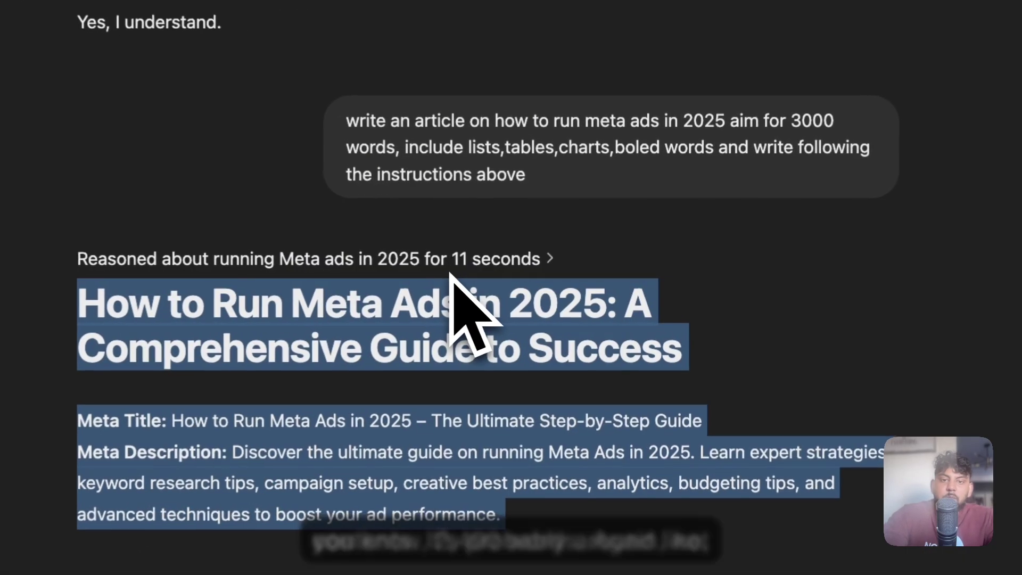
pyautogui.click(560, 313)
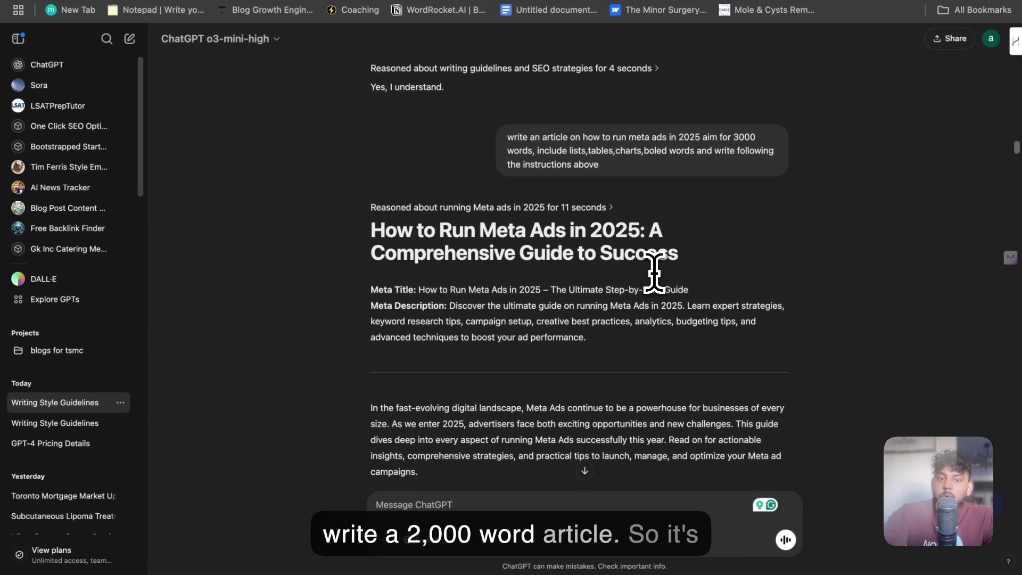
pyautogui.scroll(-5, 654, 273)
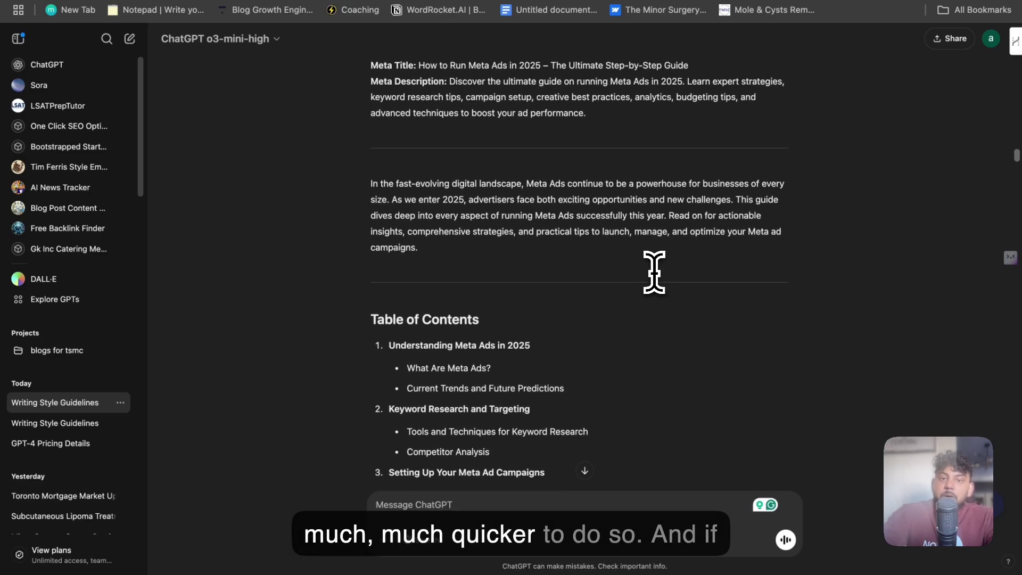
pyautogui.scroll(-20, 654, 273)
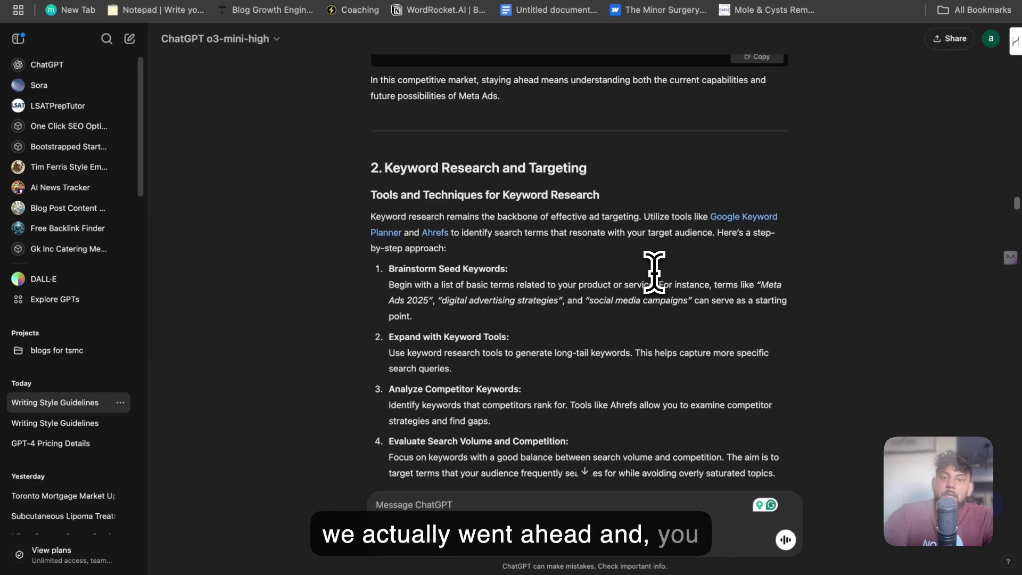
pyautogui.scroll(-20, 654, 273)
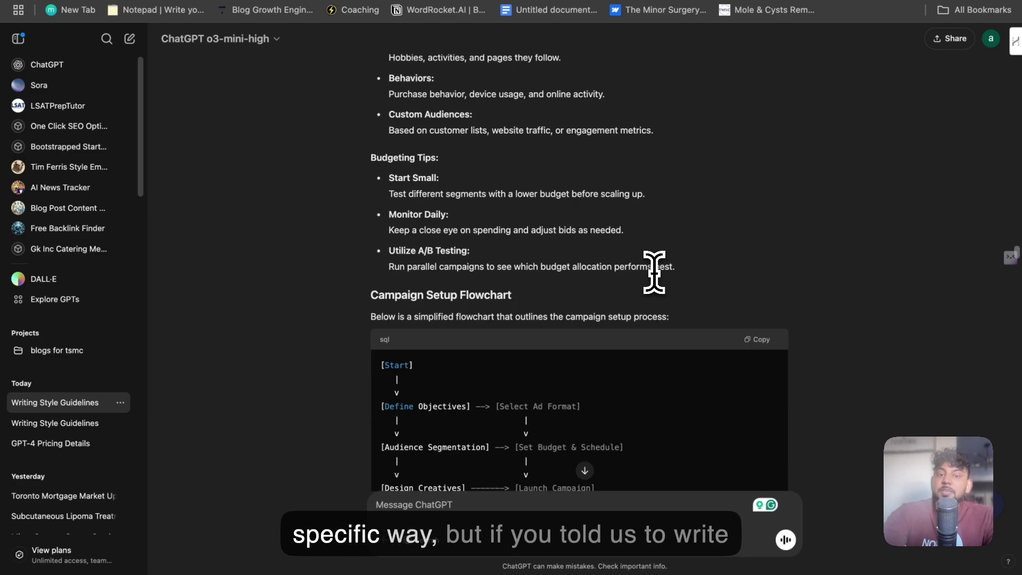
pyautogui.scroll(-20, 654, 273)
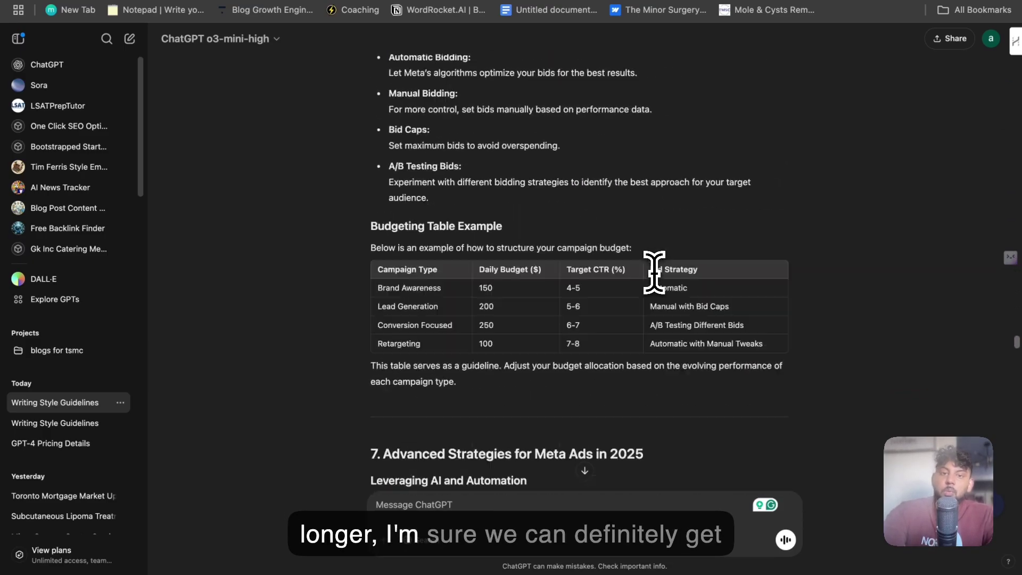
pyautogui.scroll(-20, 654, 273)
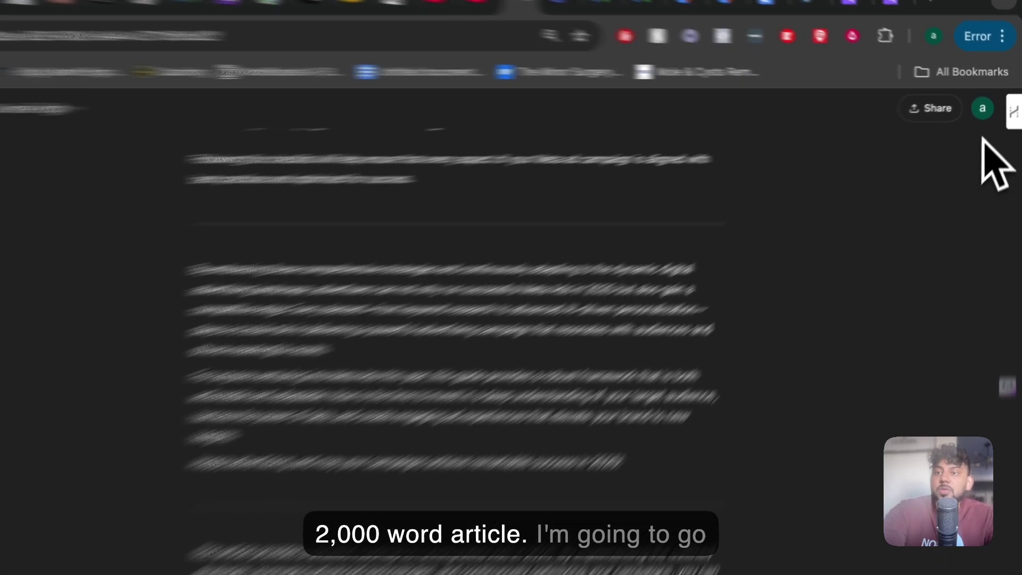
pyautogui.click(991, 102)
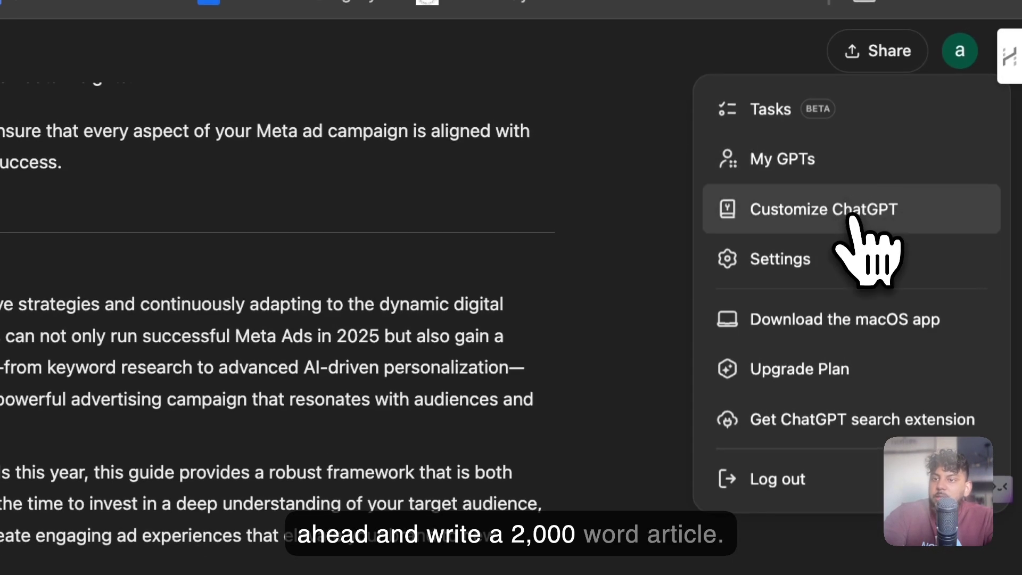
pyautogui.click(860, 215)
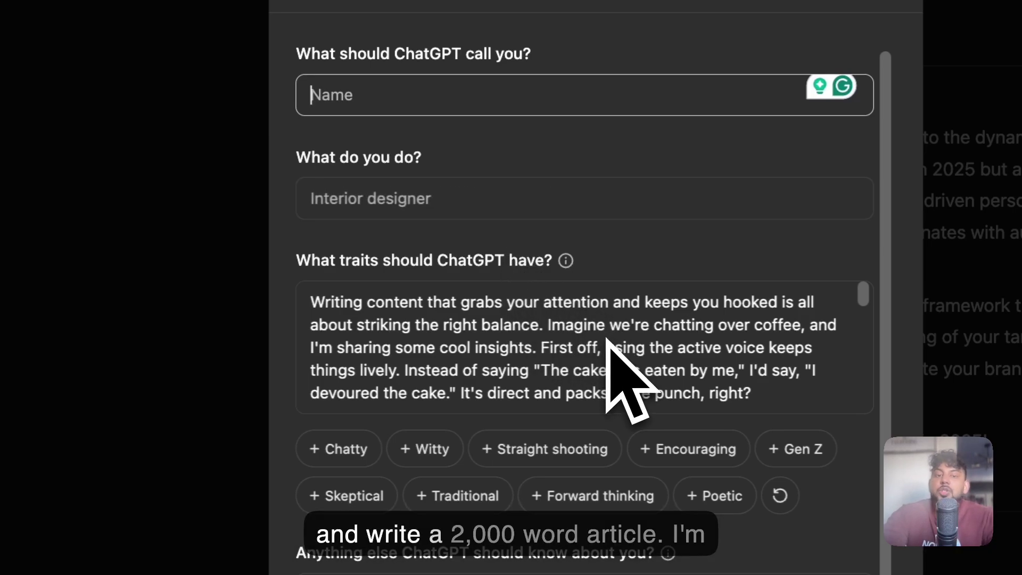
pyautogui.scroll(-5, 611, 357)
pyautogui.scroll(-5, 549, 501)
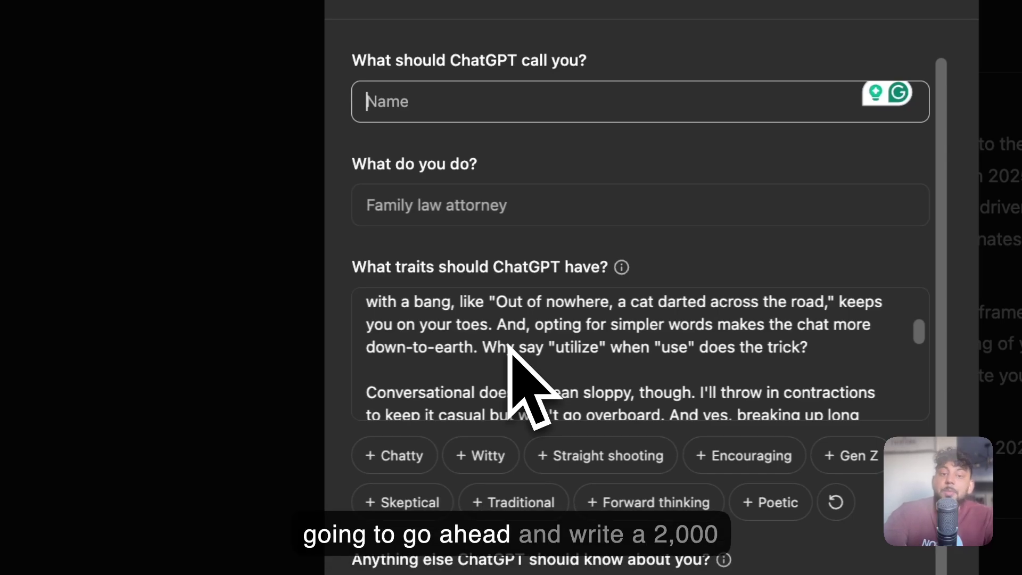
pyautogui.scroll(-5, 509, 346)
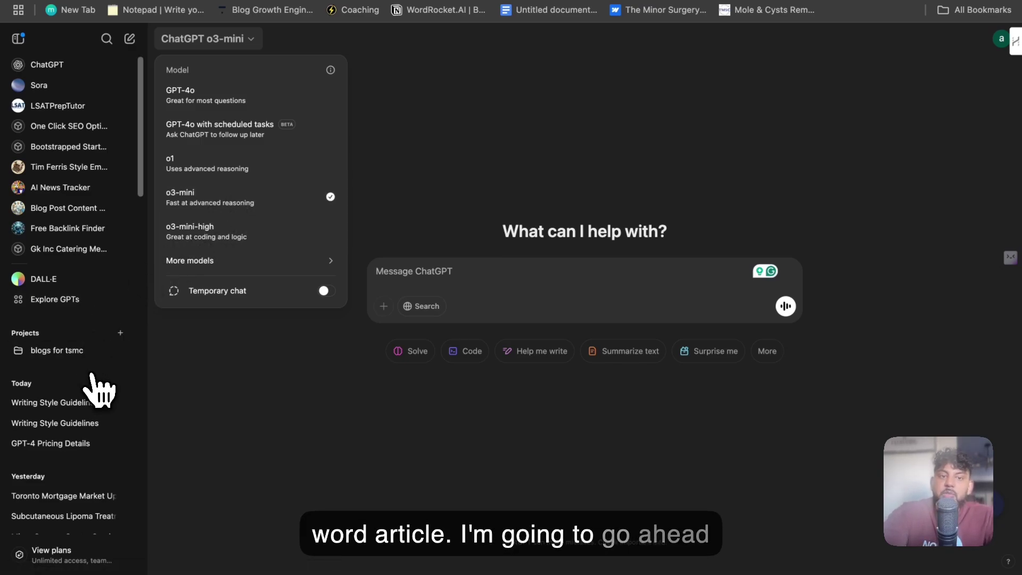
# Step: Open the Toronto mortgage market conversation from the sidebar
pyautogui.scroll(-1, 95, 397)
pyautogui.click(80, 469)
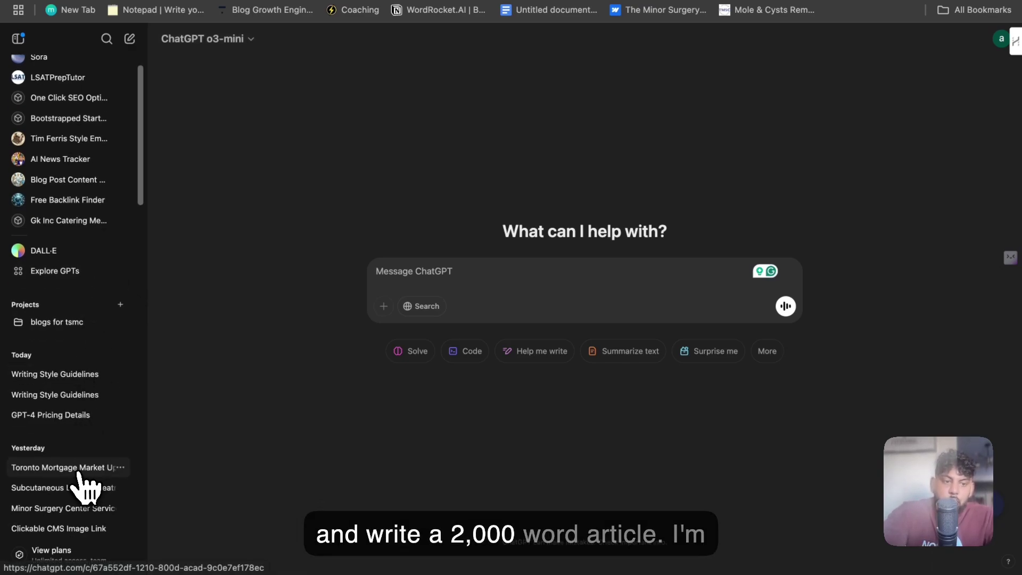
pyautogui.scroll(-15, 432, 327)
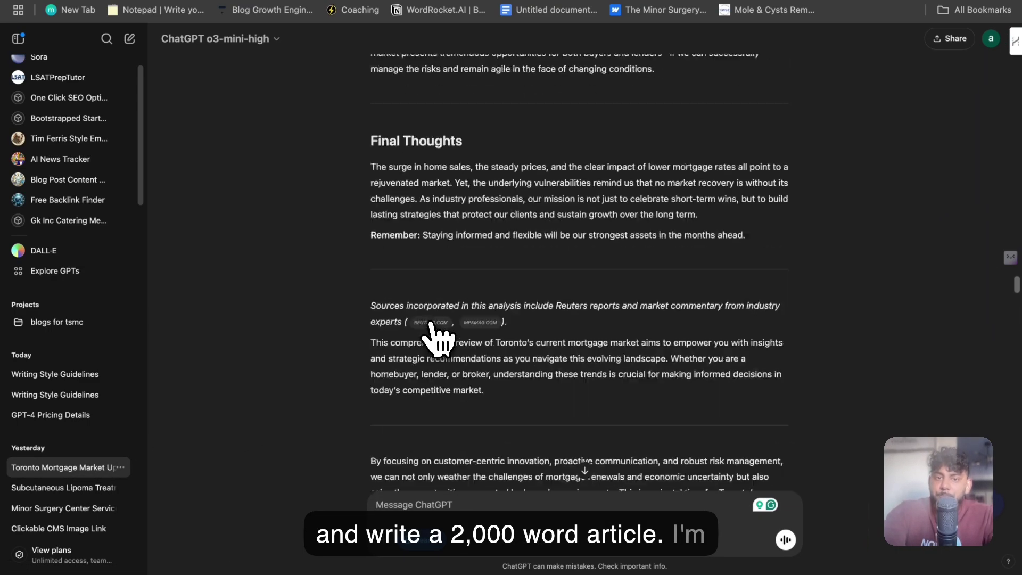
pyautogui.scroll(15, 435, 335)
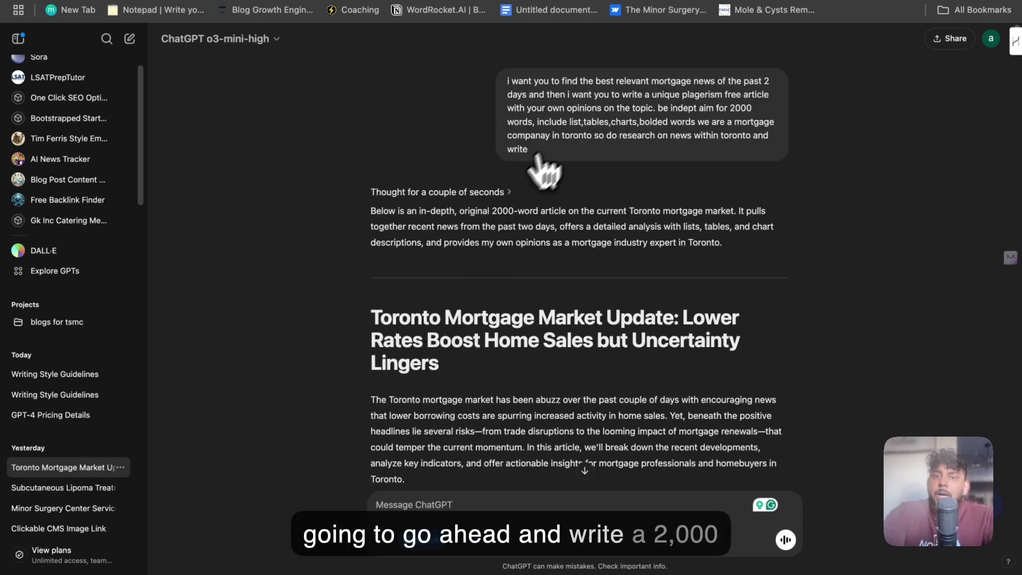
# Step: Highlight the original 2000-word article prompt and the article's title heading
pyautogui.tripleClick(569, 125)
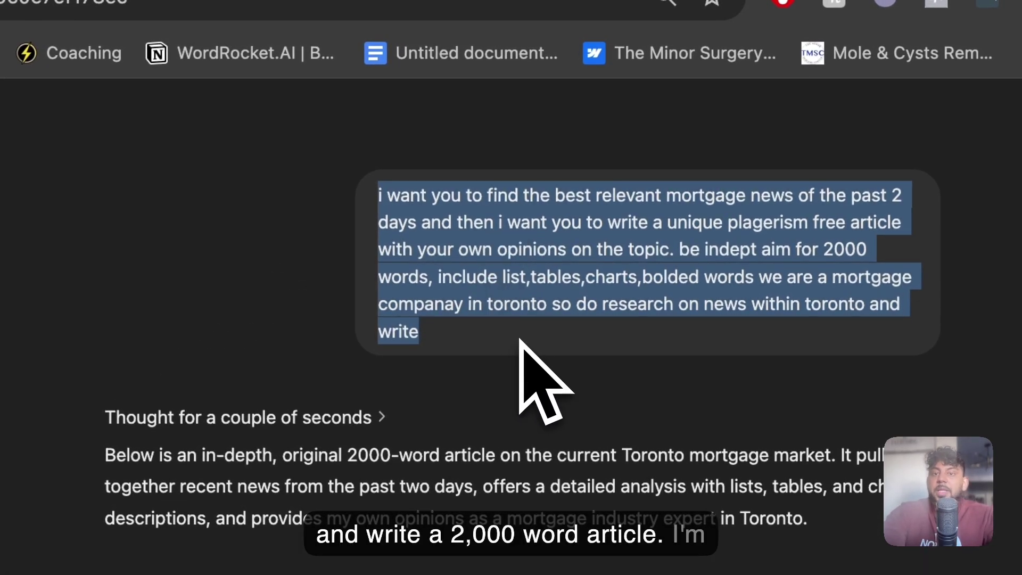
pyautogui.scroll(-3, 519, 340)
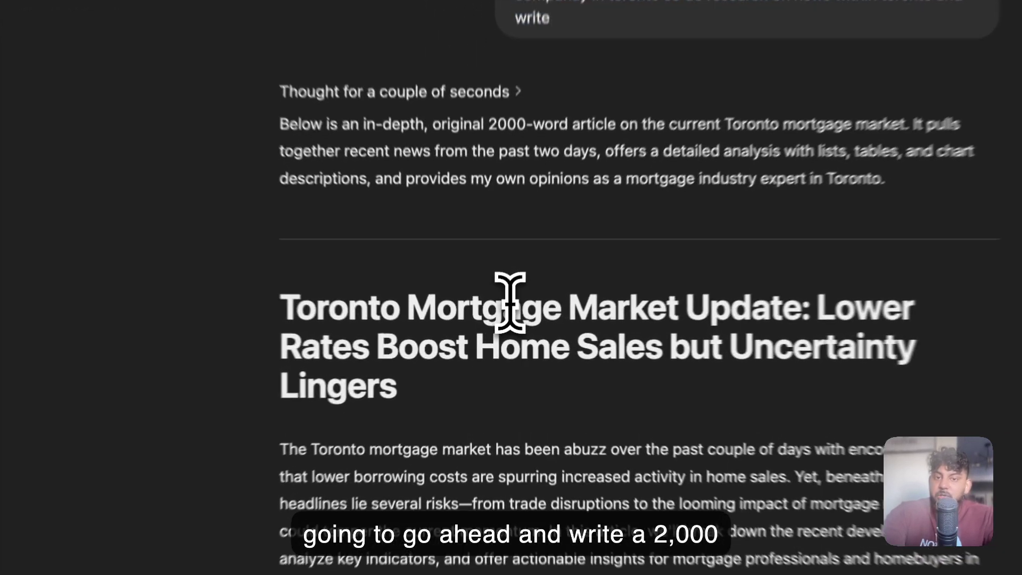
pyautogui.tripleClick(511, 302)
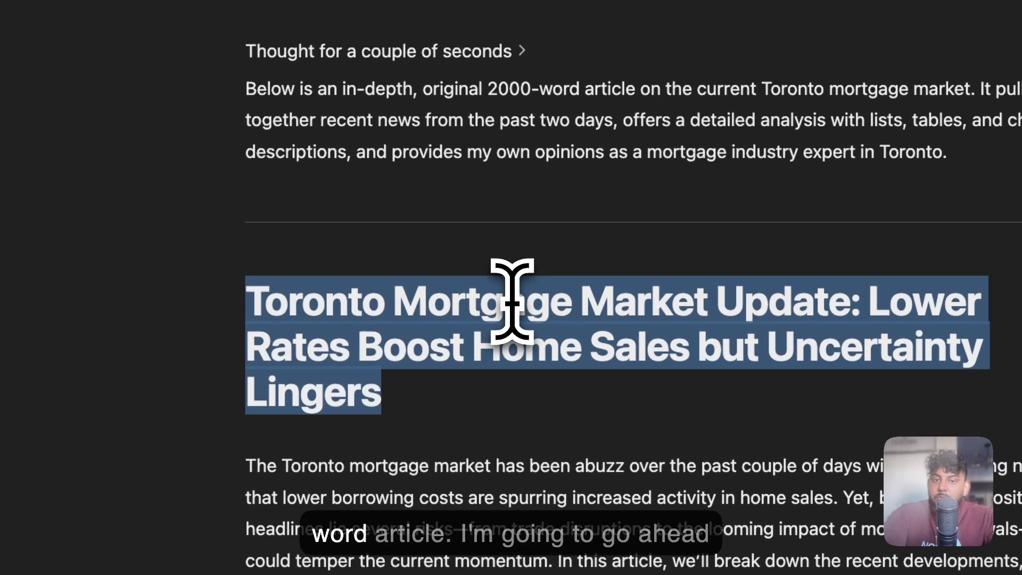
pyautogui.scroll(-4, 514, 301)
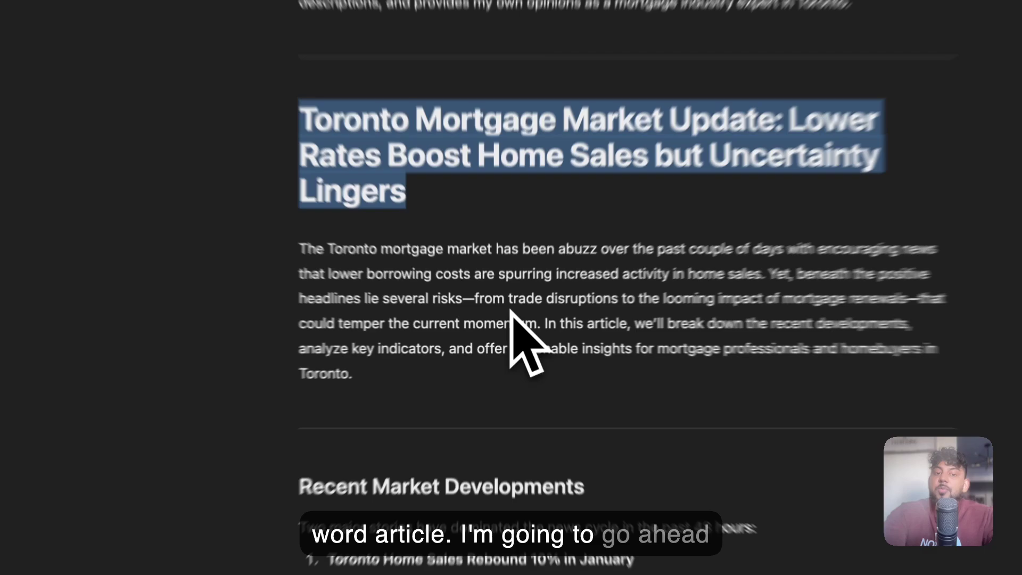
pyautogui.scroll(-10, 515, 302)
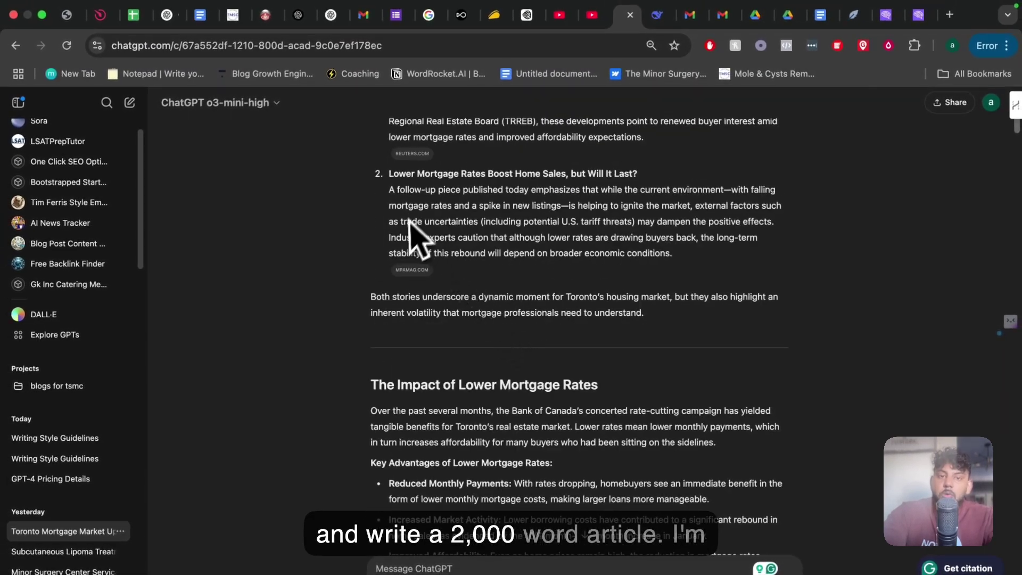
pyautogui.scroll(2, 433, 213)
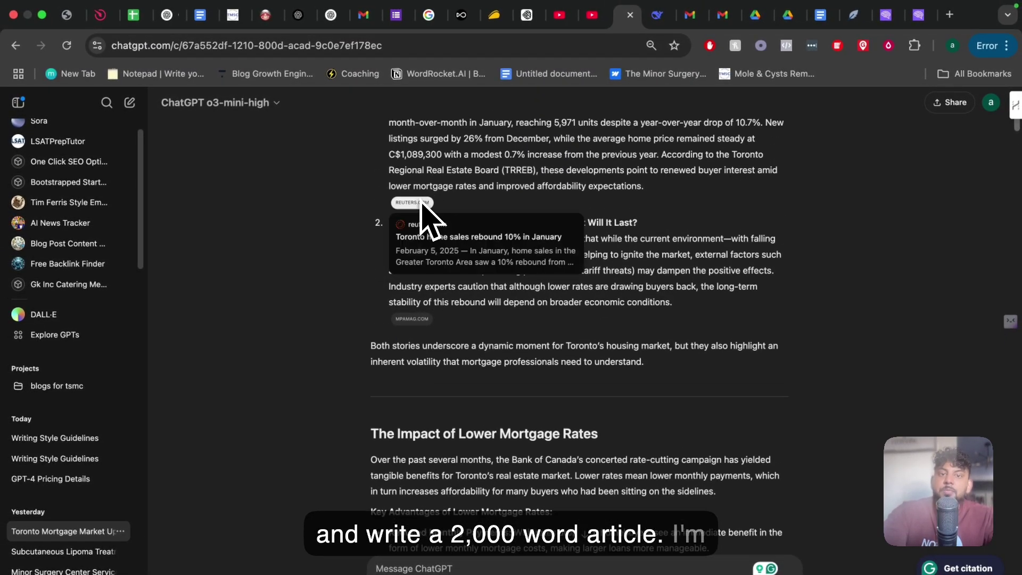
pyautogui.scroll(5, 423, 213)
pyautogui.scroll(-15, 423, 229)
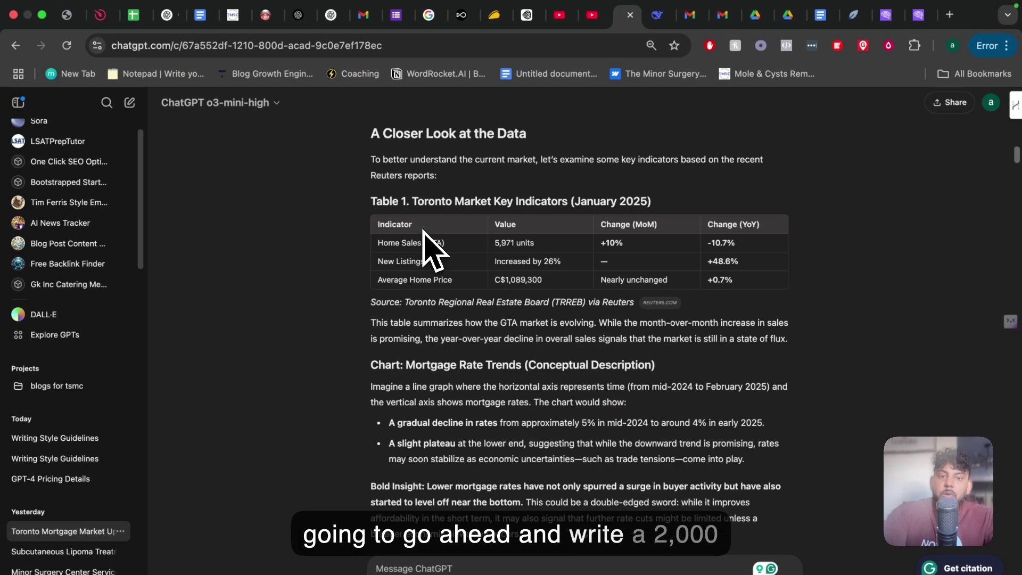
pyautogui.scroll(-20, 423, 230)
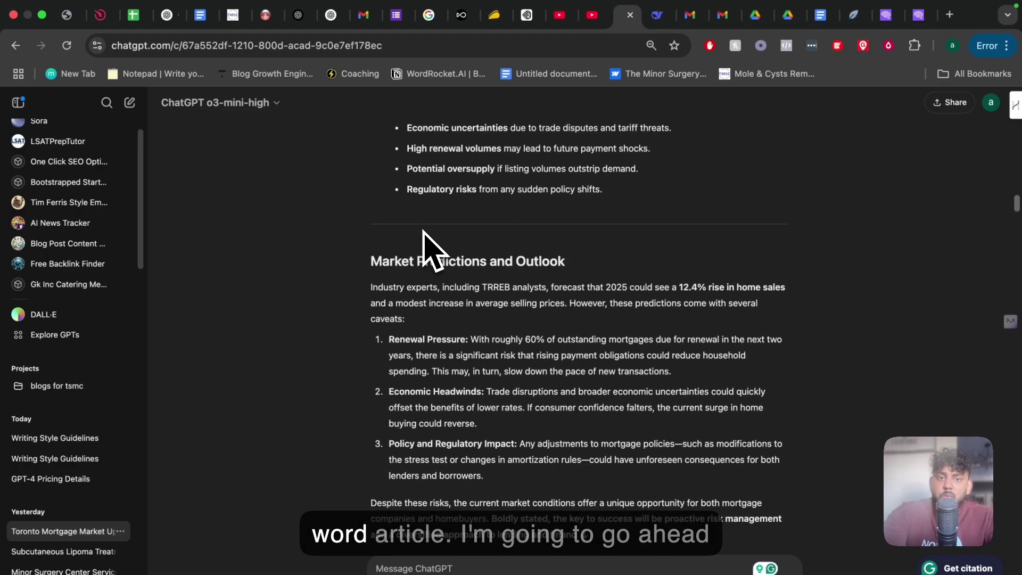
pyautogui.scroll(-8, 424, 240)
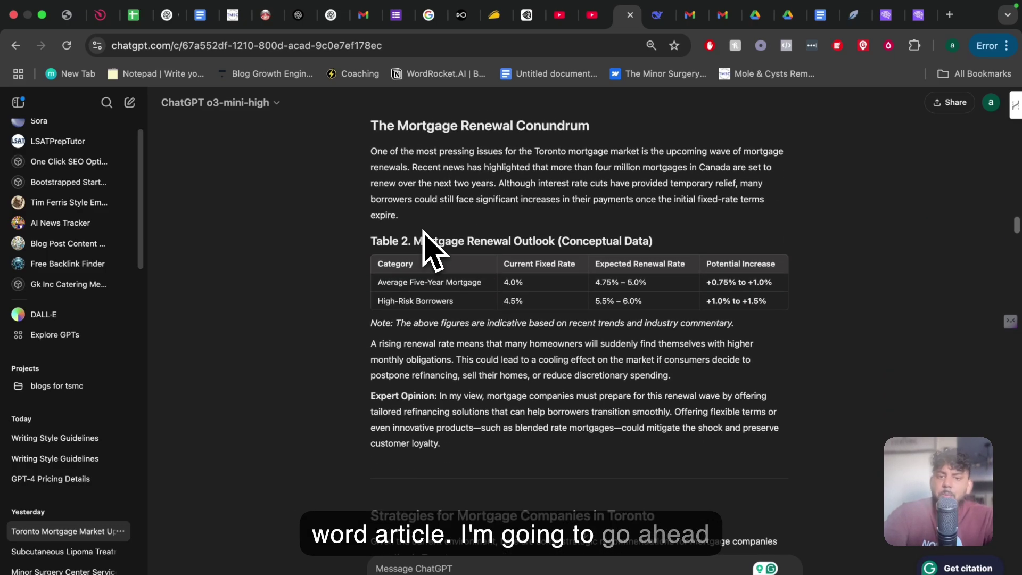
pyautogui.scroll(-5, 423, 230)
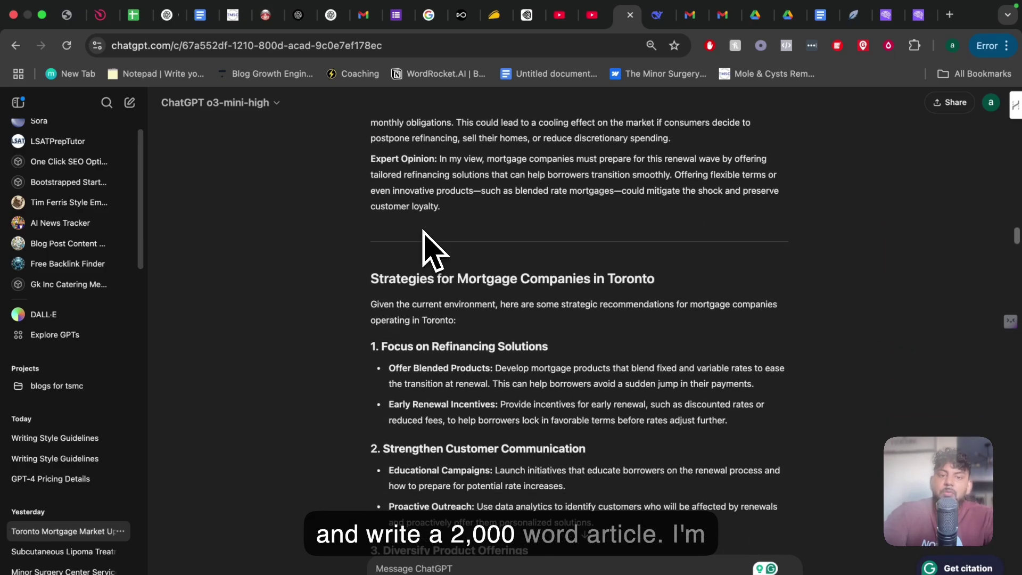
pyautogui.scroll(-10, 423, 251)
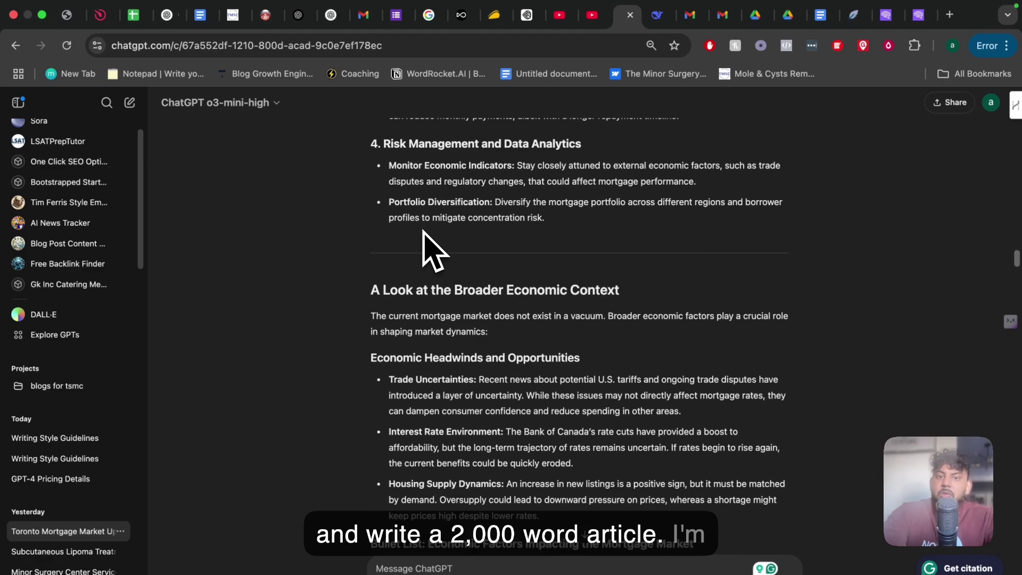
pyautogui.scroll(-10, 423, 230)
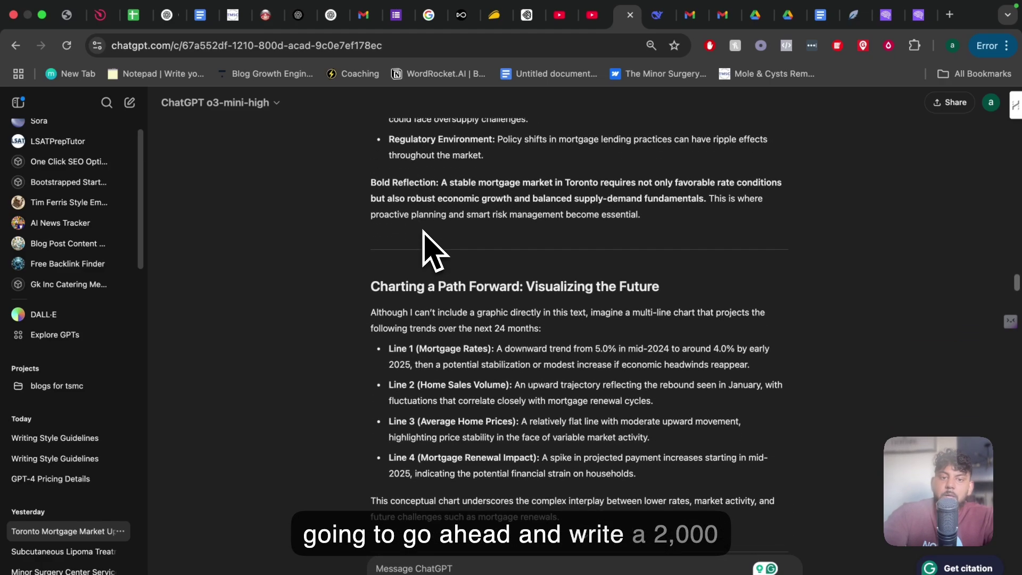
pyautogui.scroll(-9, 423, 230)
pyautogui.scroll(-10, 423, 230)
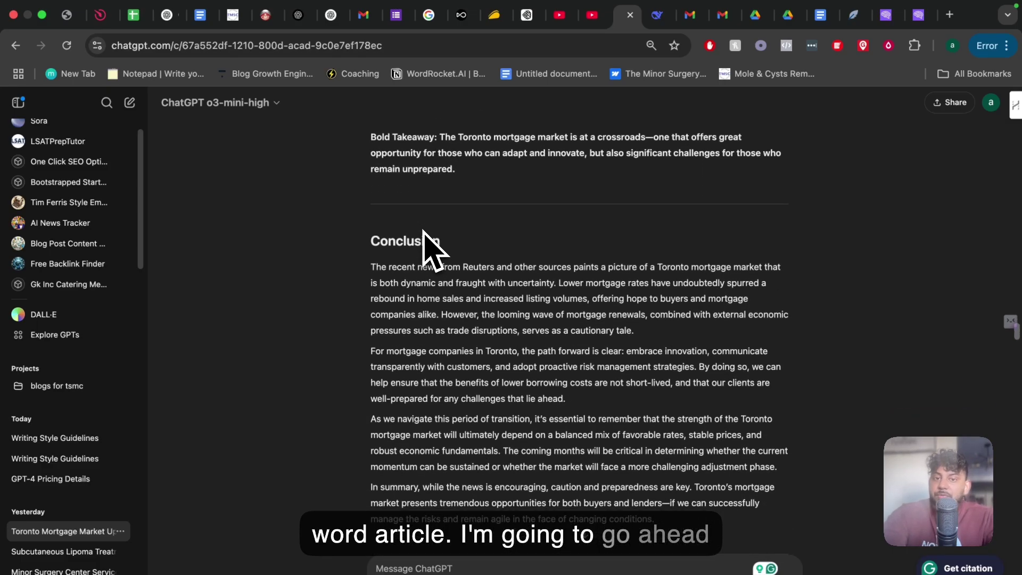
pyautogui.scroll(-7, 423, 230)
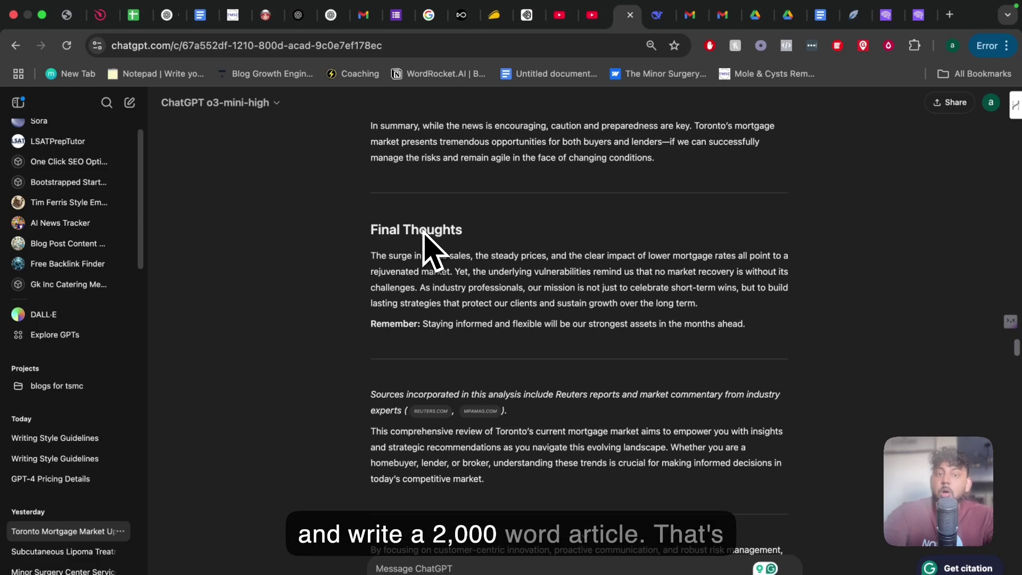
pyautogui.scroll(20, 424, 230)
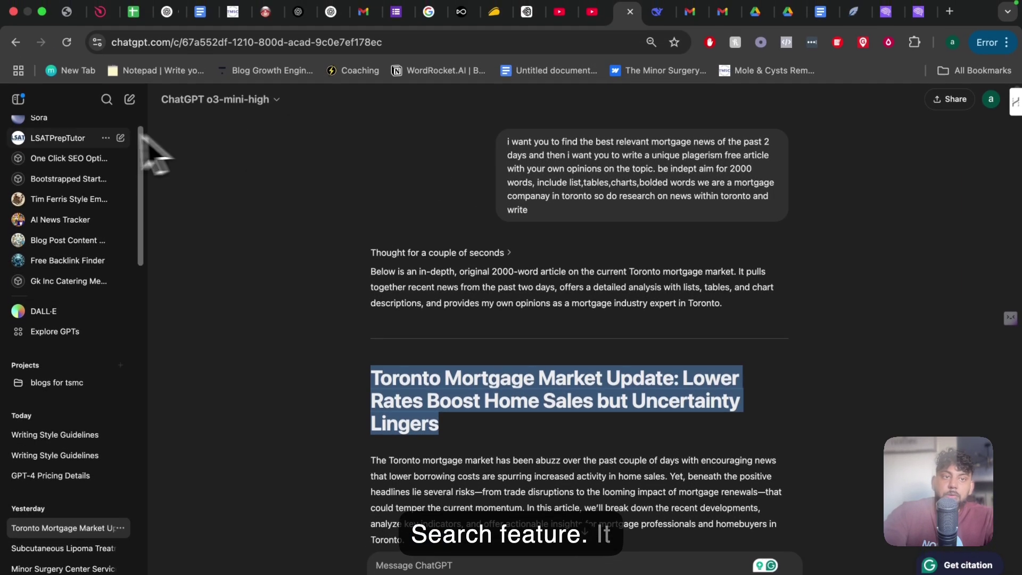
# Step: Start a new chat on the o3-mini-high model, then go to the Originality.ai tab
pyautogui.click(129, 38)
pyautogui.click(219, 38)
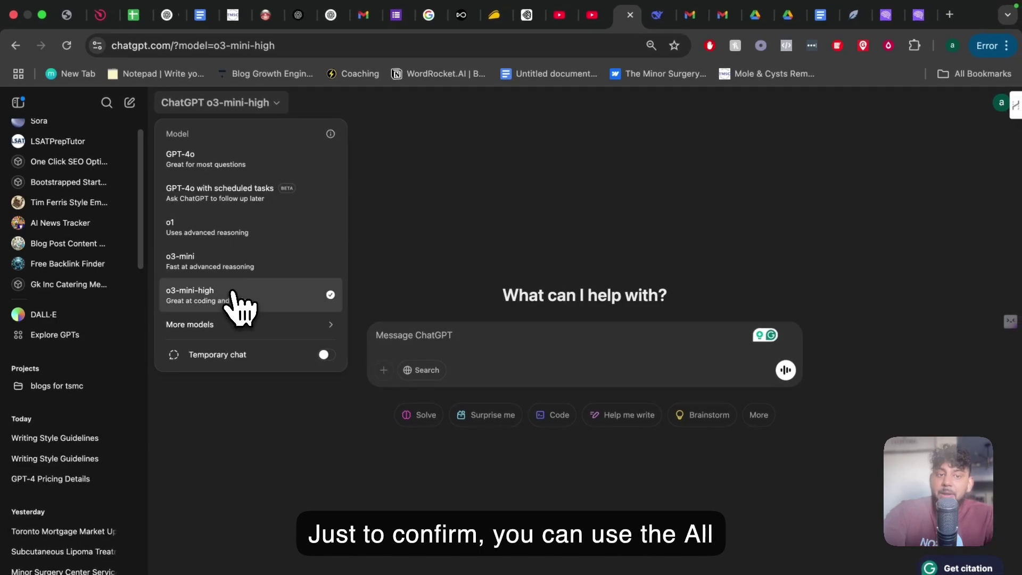
pyautogui.click(239, 301)
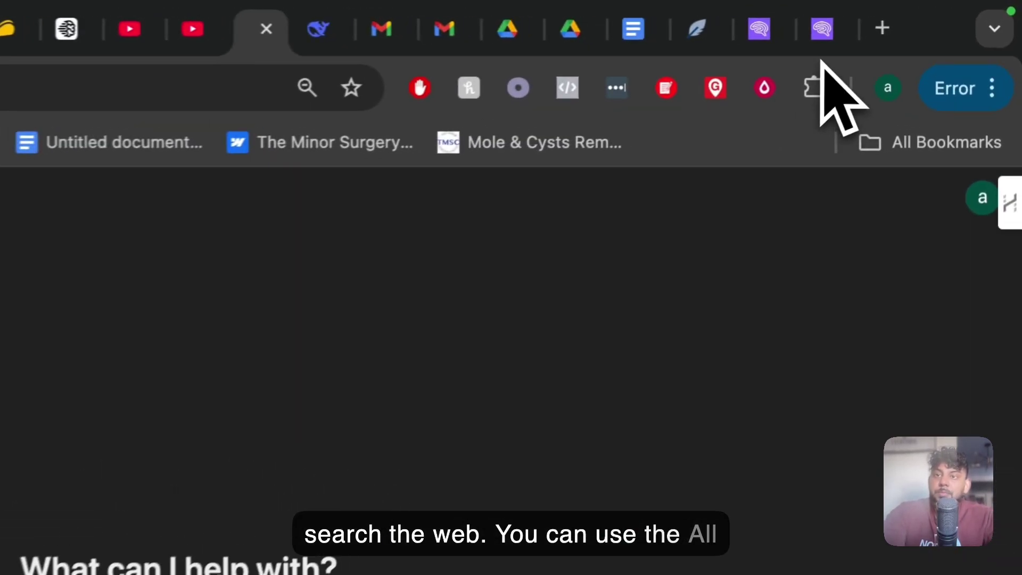
pyautogui.click(822, 30)
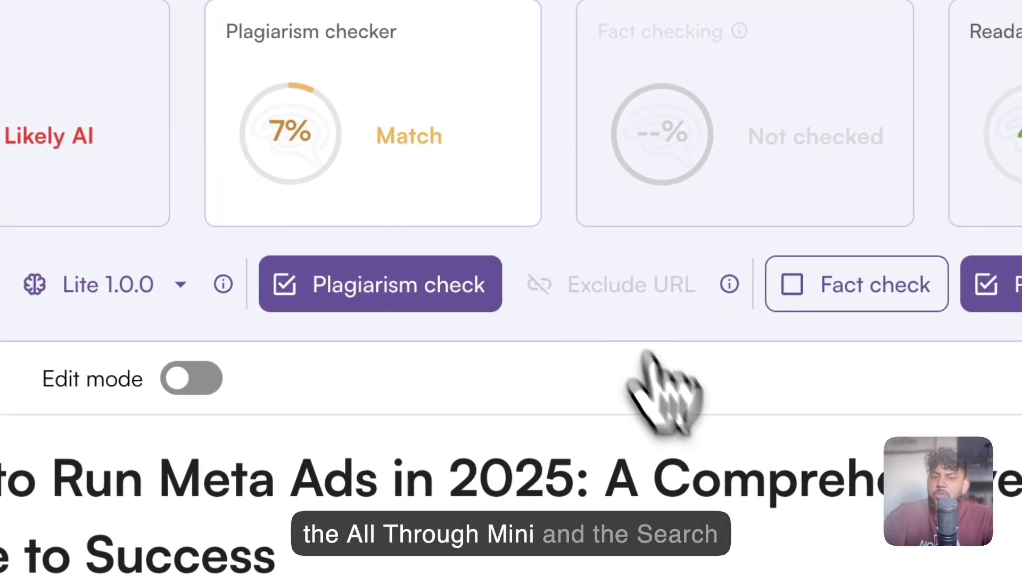
# Step: Scroll through the Originality.ai scan showing 100% Likely AI and a 7% plagiarism match
pyautogui.scroll(-10, 665, 405)
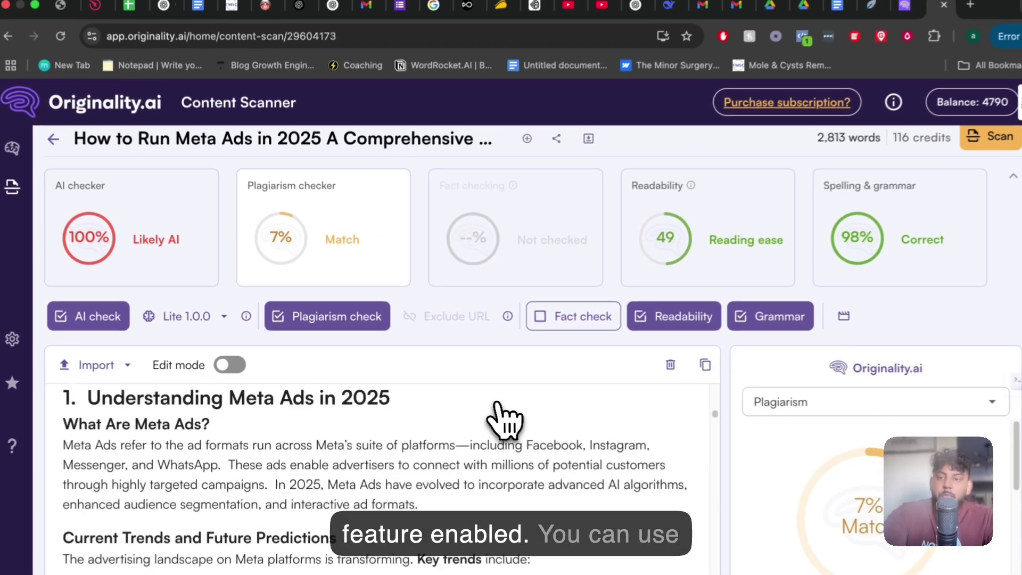
pyautogui.scroll(-2, 556, 420)
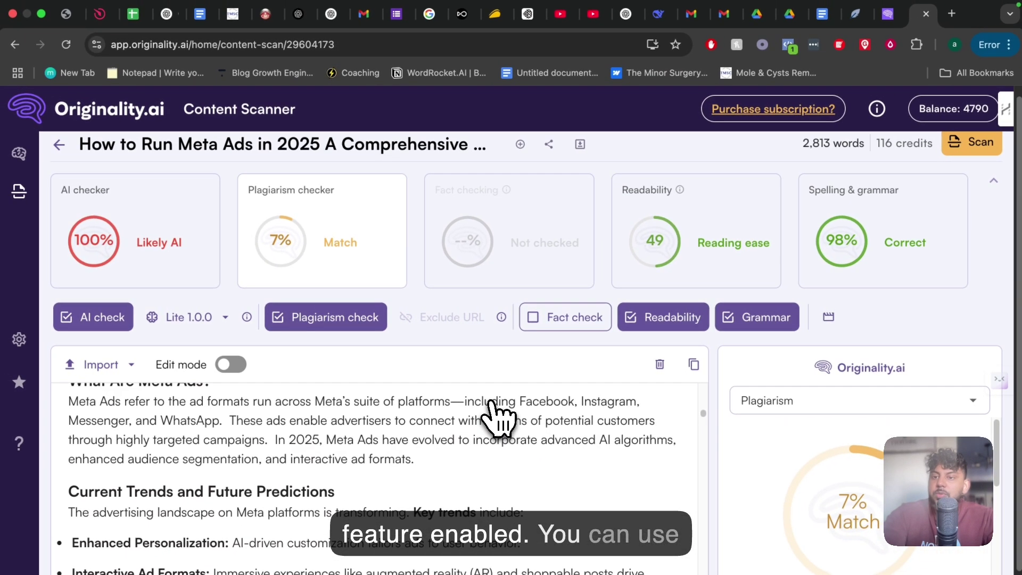